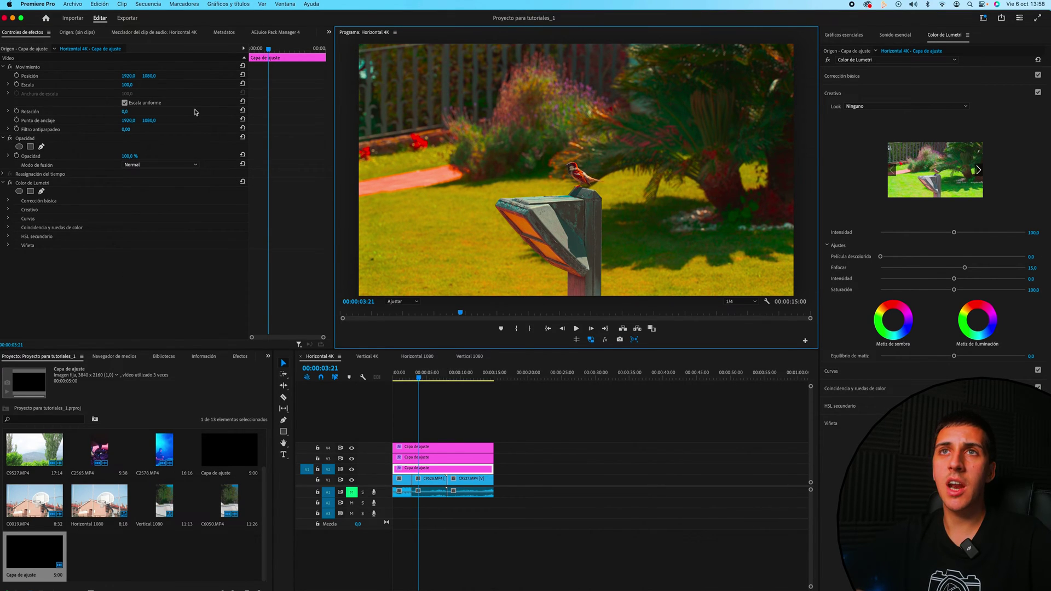
Open the Generales preferences page via Premiere Pro > Ajustes > Generalidades.
click(41, 5)
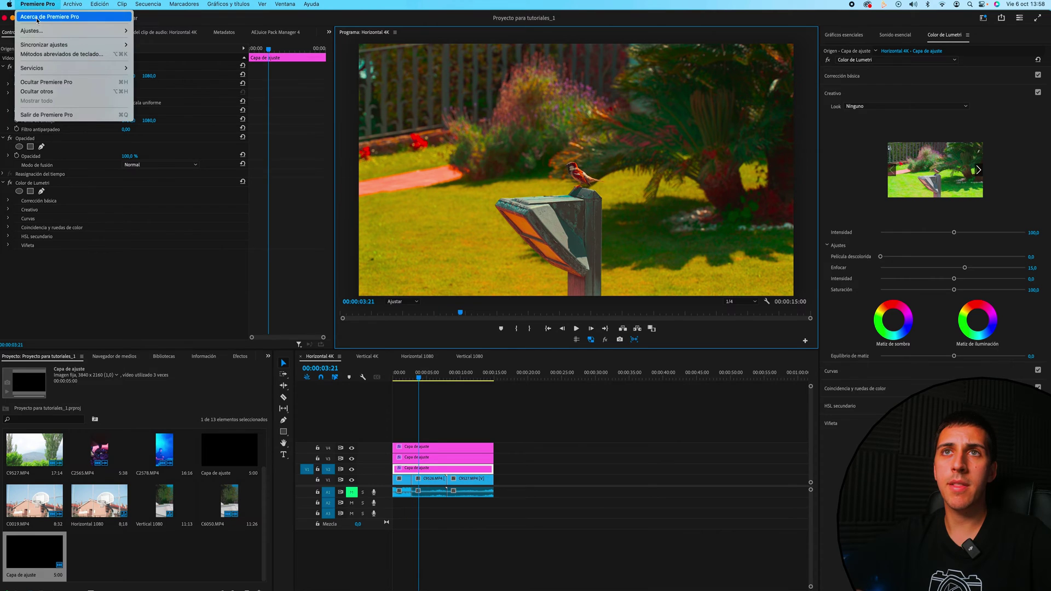
mouse_move(82, 31)
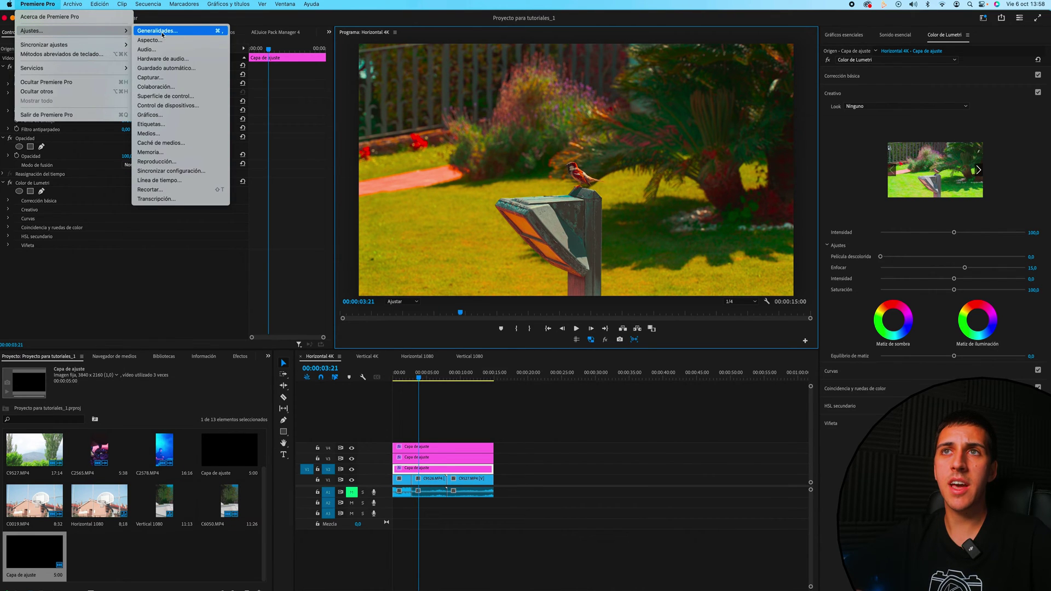
click(168, 32)
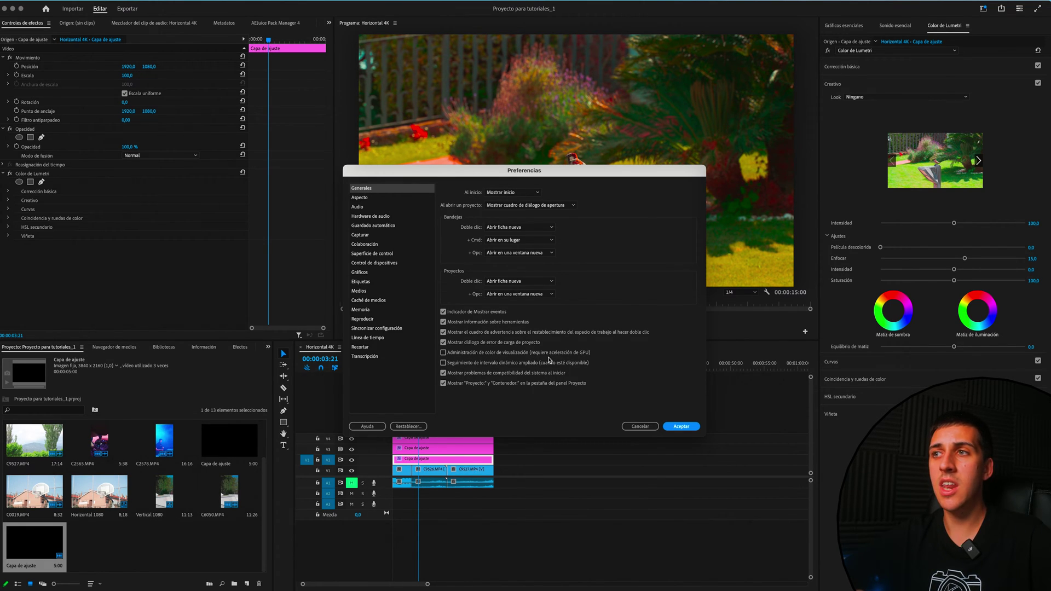
Check 'Administración de color de visualización' to enable display color management.
click(443, 353)
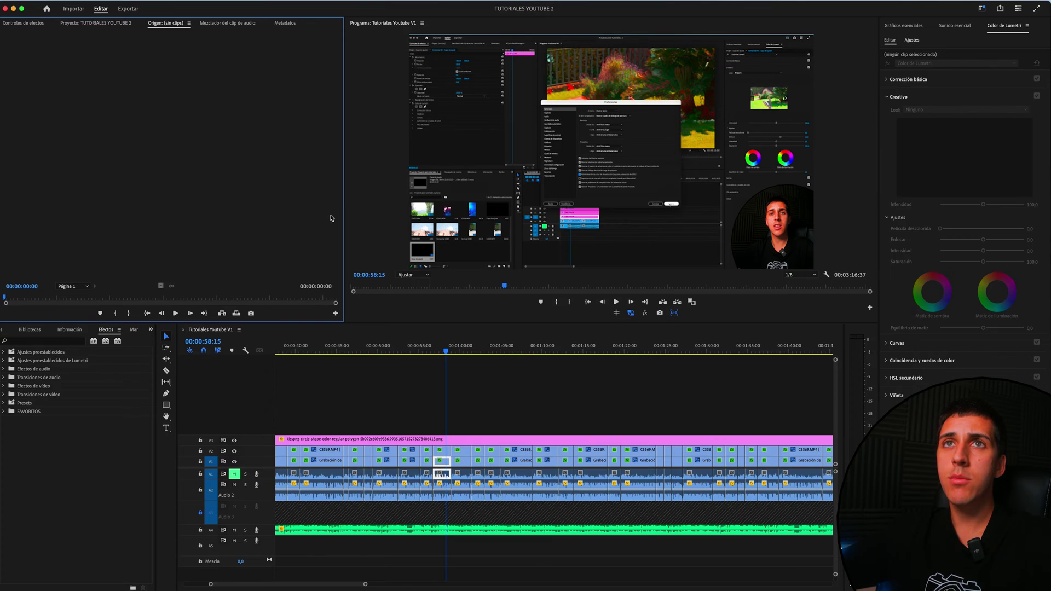
Open the Color preferences page via Premiere Pro > Ajustes > Color.
click(43, 7)
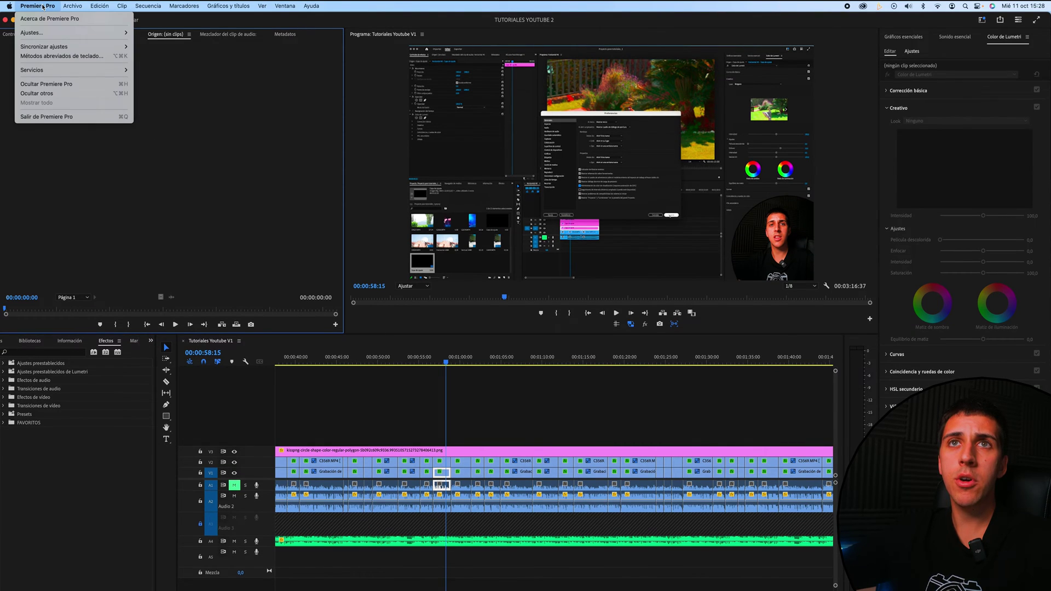
mouse_move(82, 32)
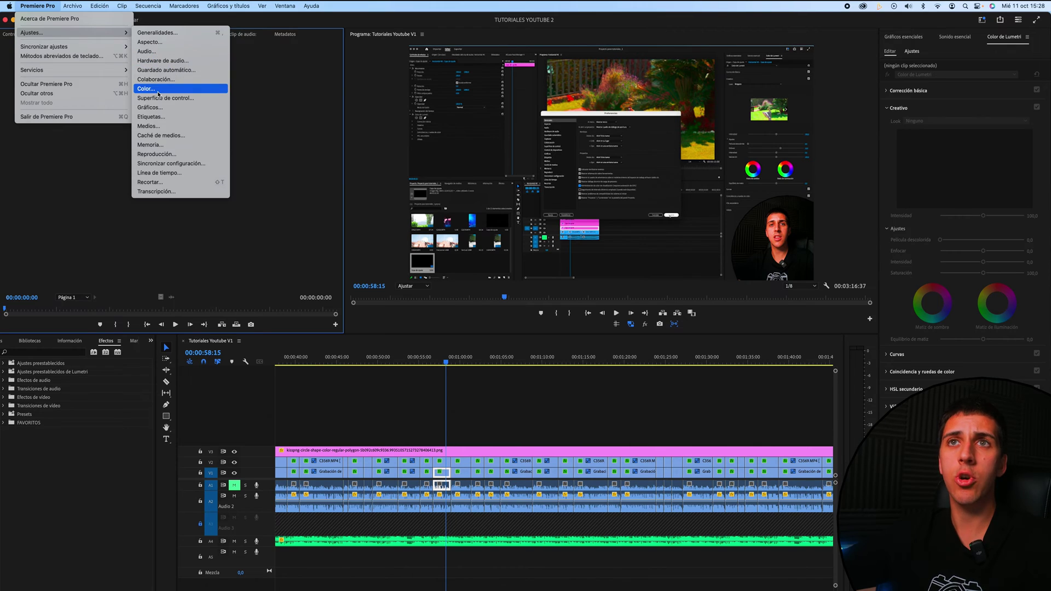
click(147, 88)
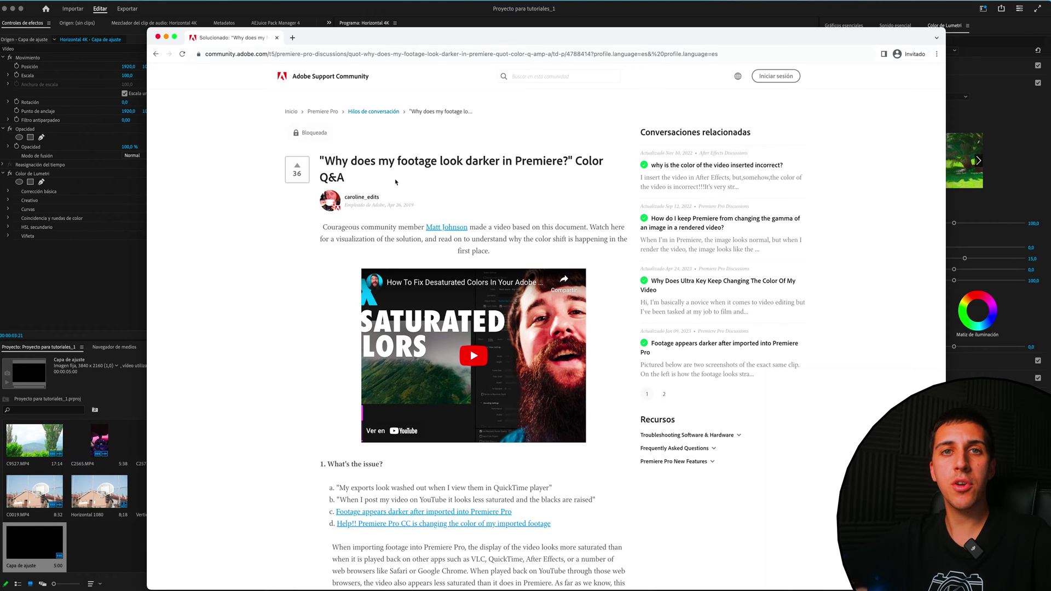
In the 'Why does my footage look darker' article, follow the 'Gamma Compensation LUT' download link.
scroll(395, 186, down, 1)
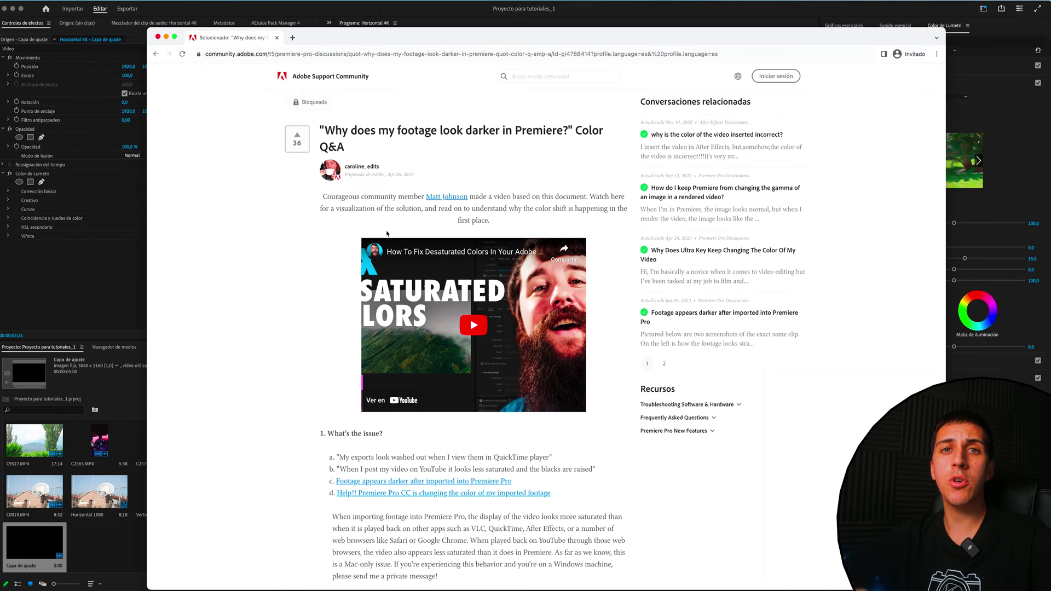
scroll(387, 233, down, 3)
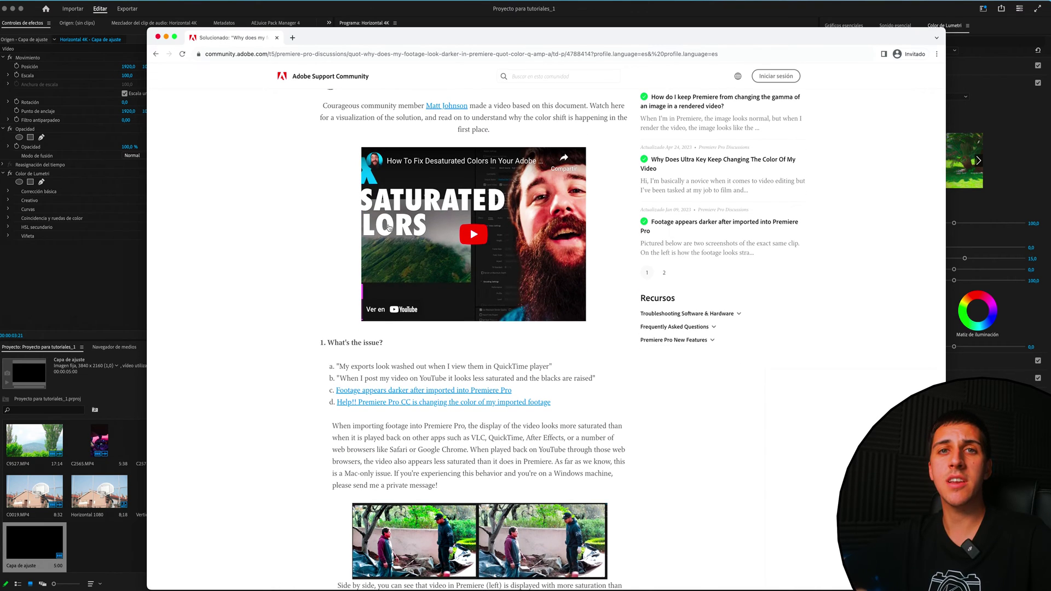
scroll(326, 253, up, 4)
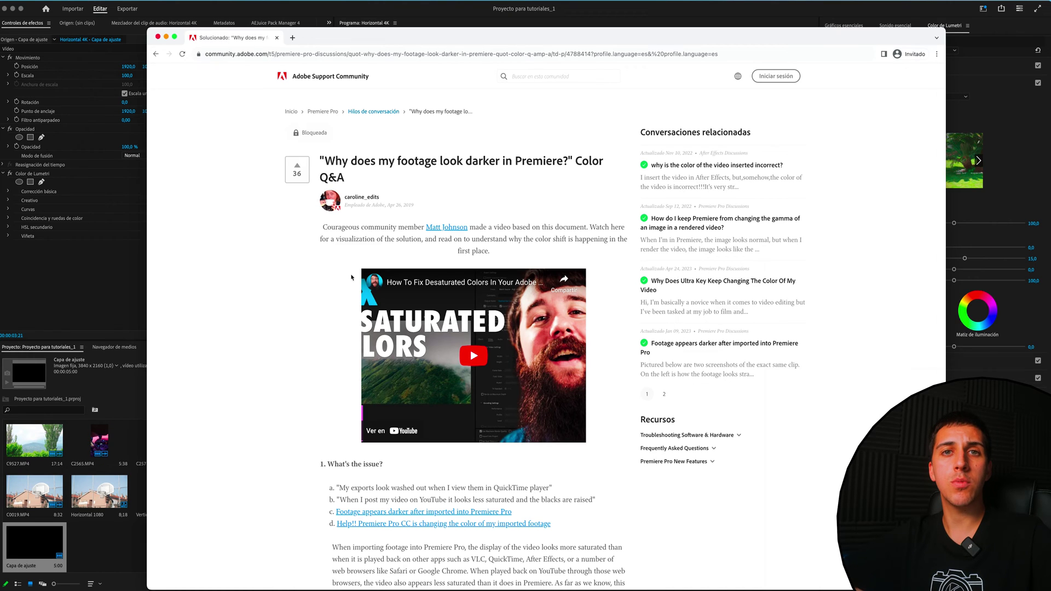
scroll(352, 278, down, 9)
scroll(361, 340, down, 10)
scroll(370, 402, down, 10)
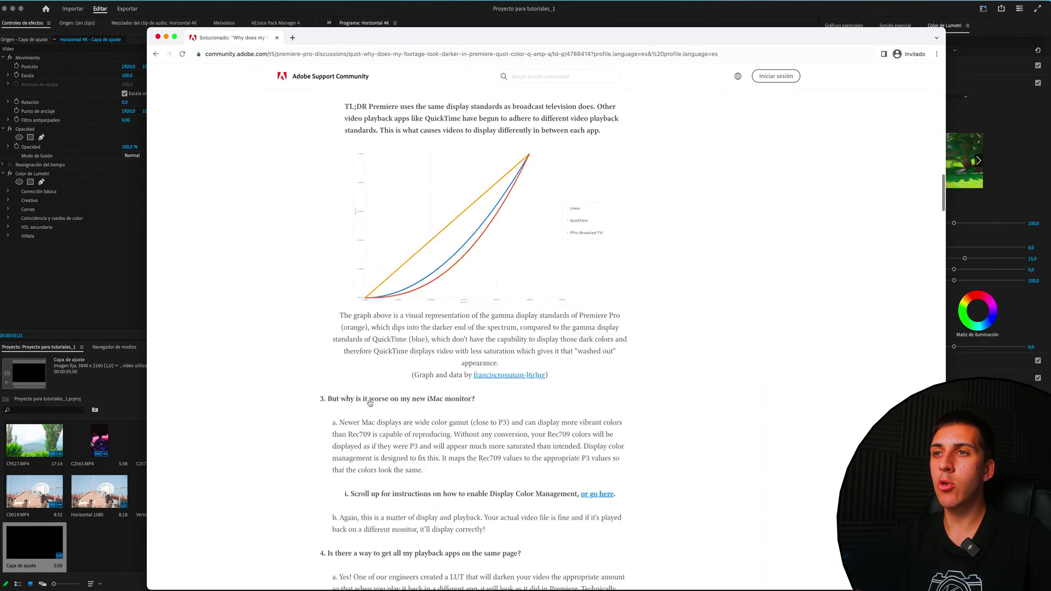
scroll(370, 403, down, 5)
scroll(370, 402, down, 7)
scroll(370, 403, down, 5)
scroll(370, 403, up, 3)
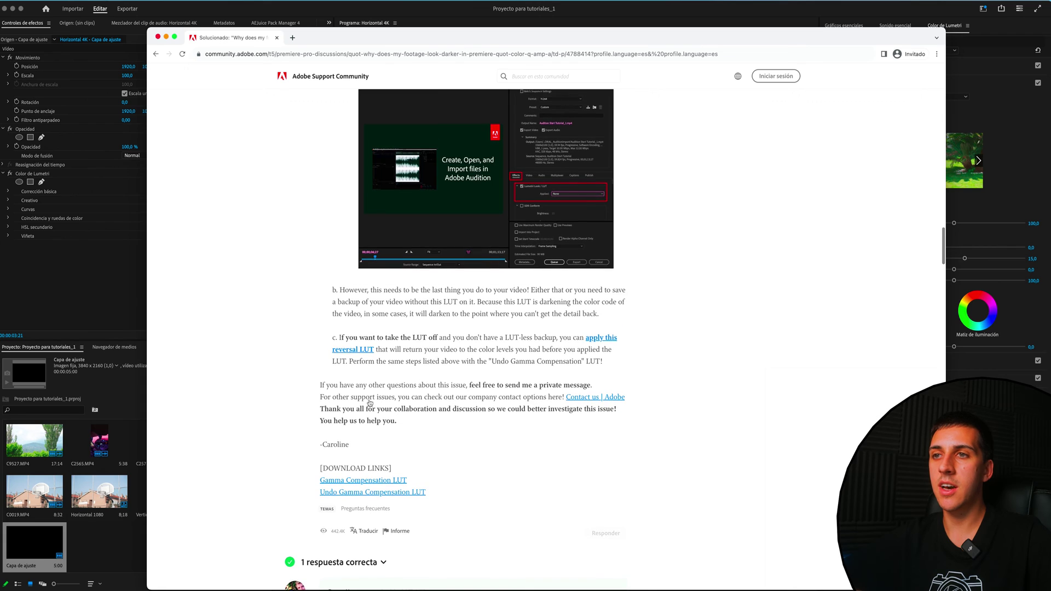
drag(345, 468, 418, 475)
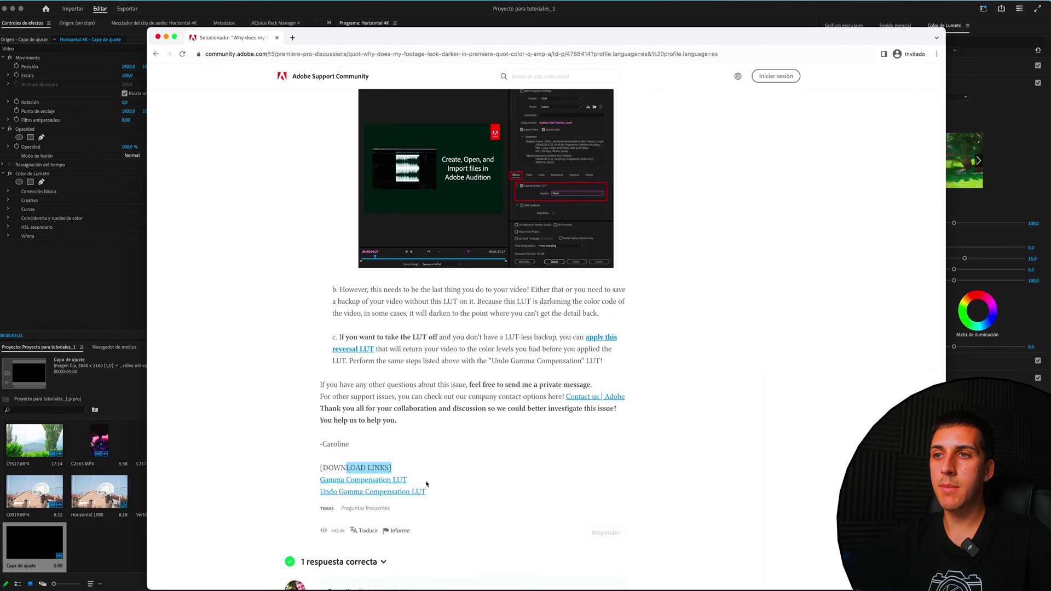
click(383, 480)
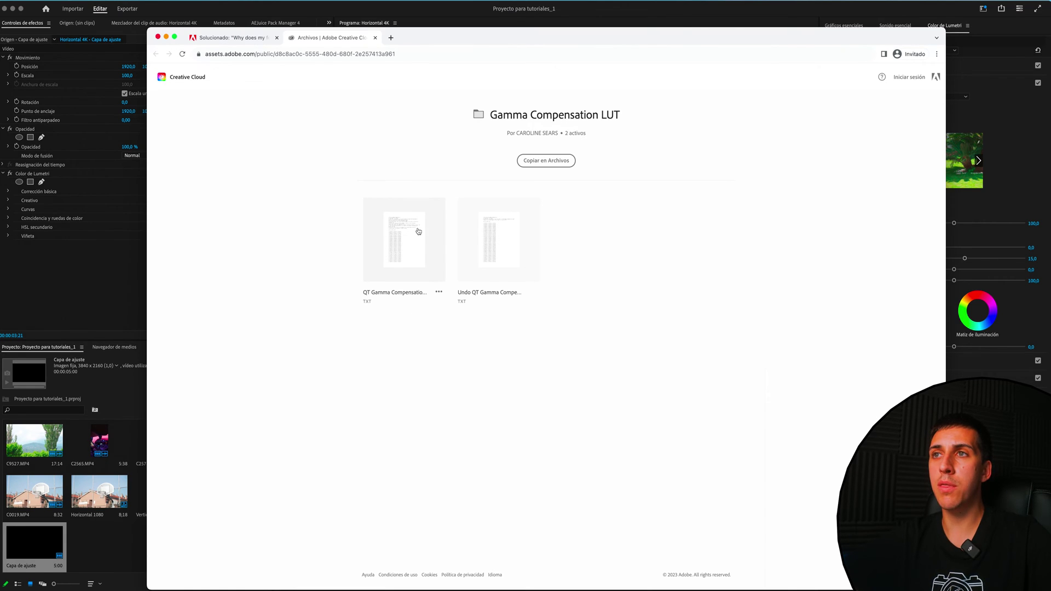
Download both LUT files from the Creative Cloud Gamma Compensation LUT folder.
click(438, 291)
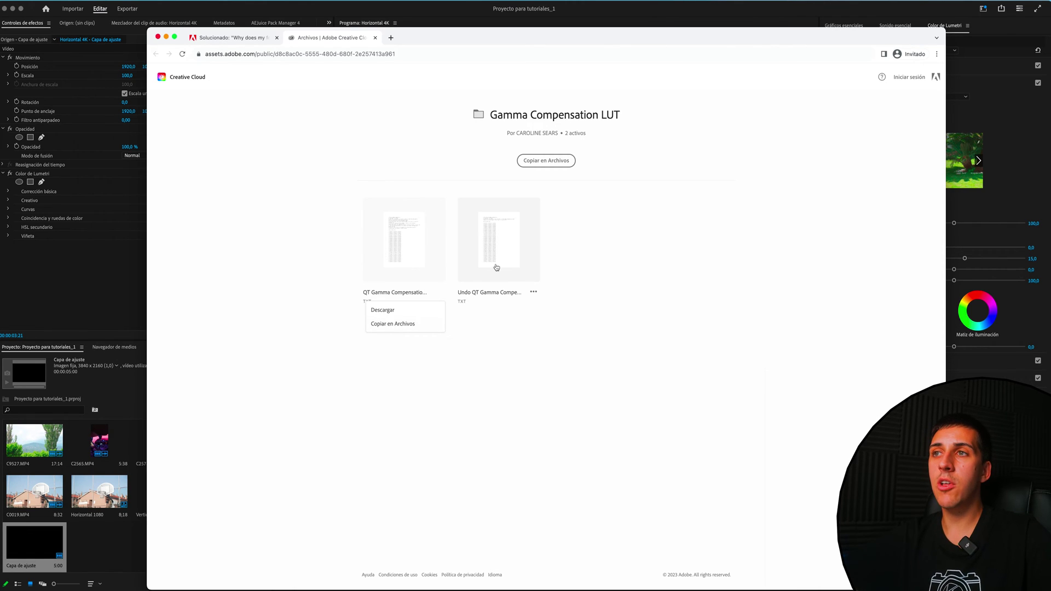
click(533, 294)
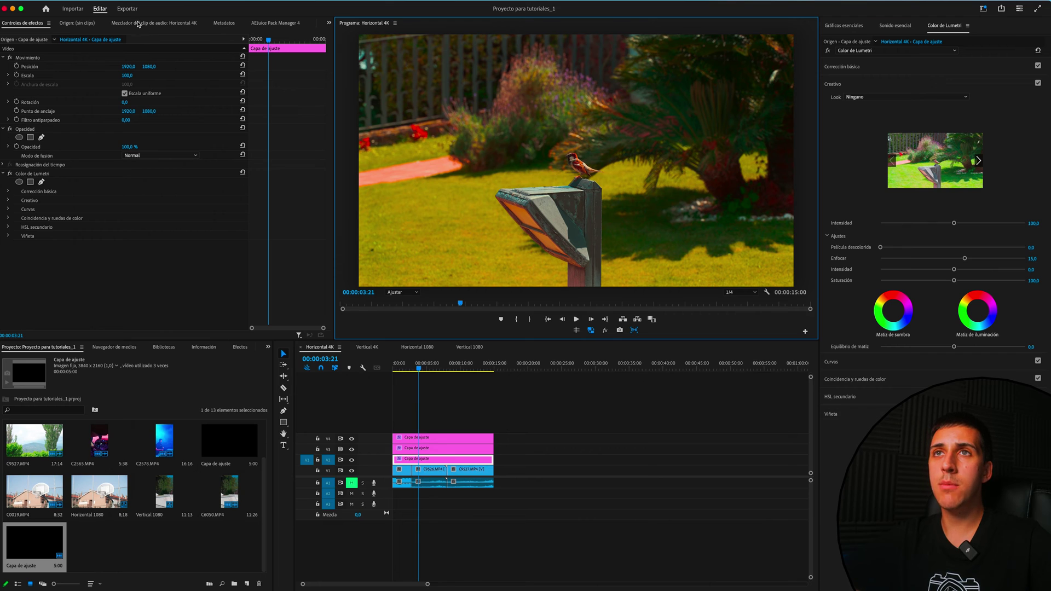
In Export Efectos, enable Archivo Look de Lumetri/LUT and load the QT Gamma compensation .cube file.
click(126, 9)
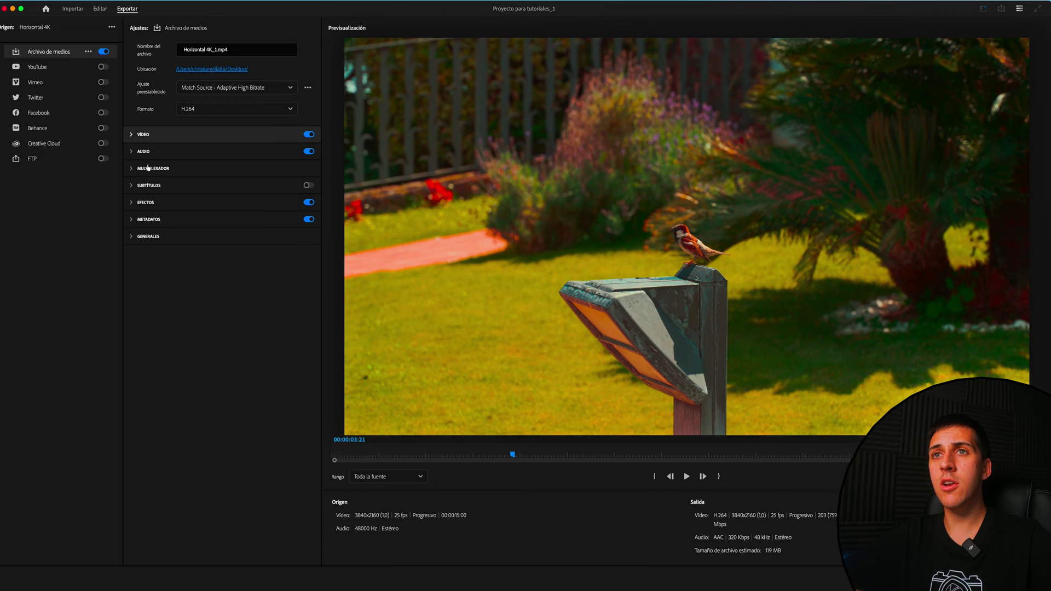
click(132, 203)
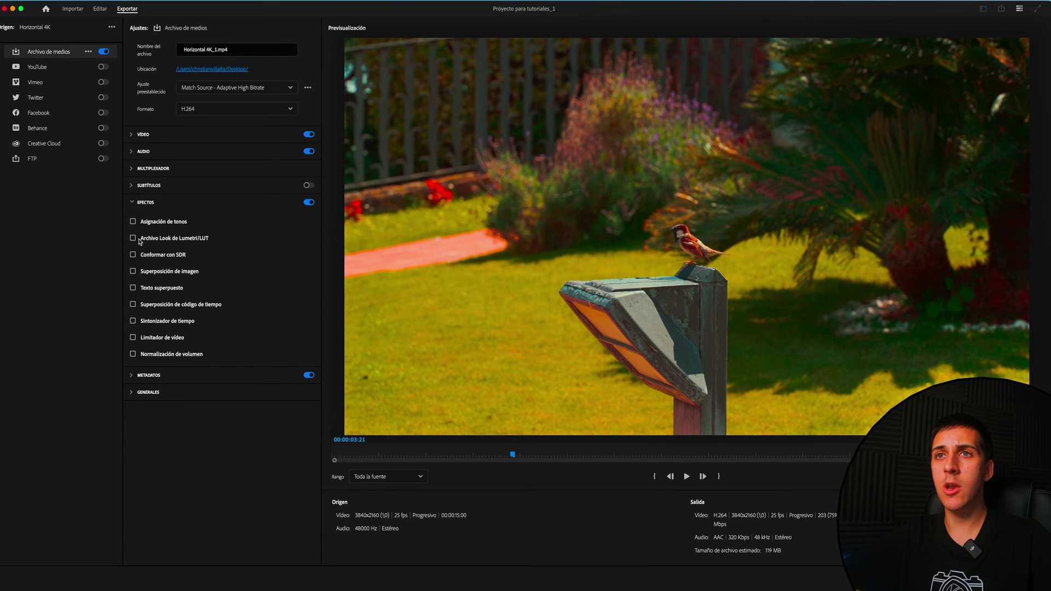
click(140, 239)
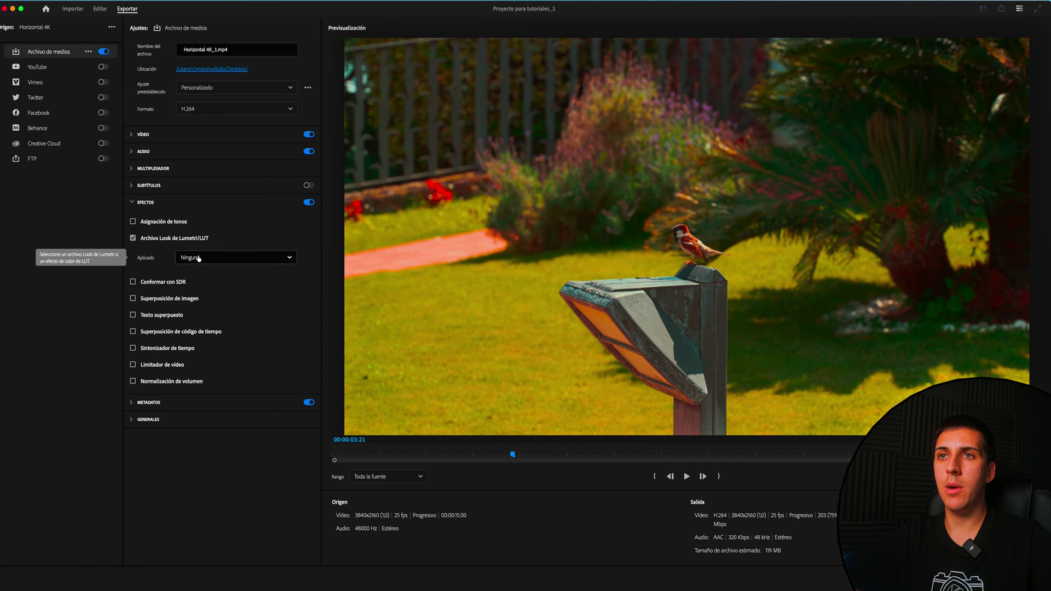
click(192, 259)
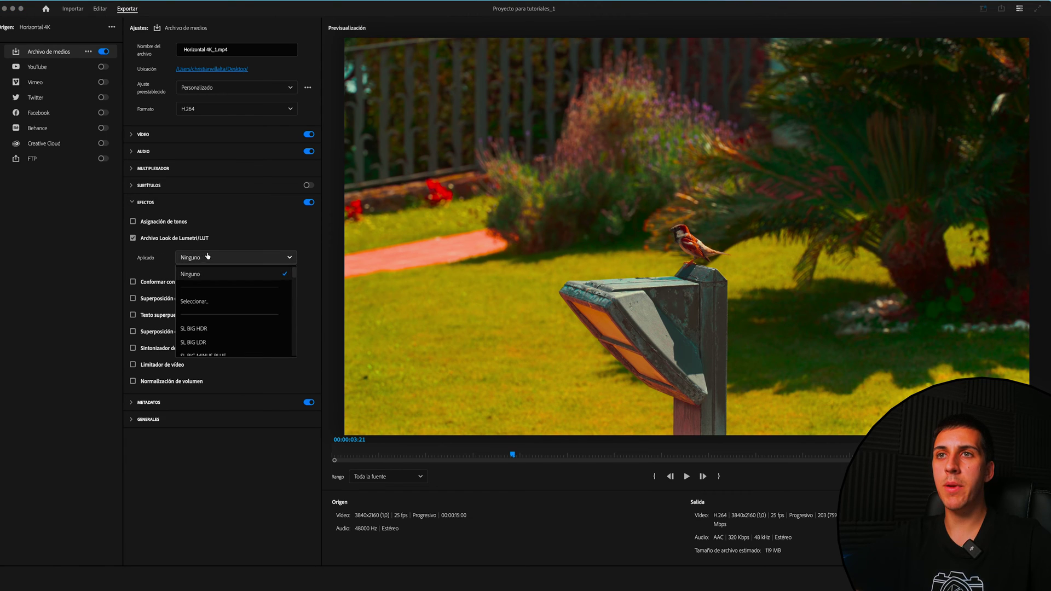
click(202, 302)
double_click(533, 156)
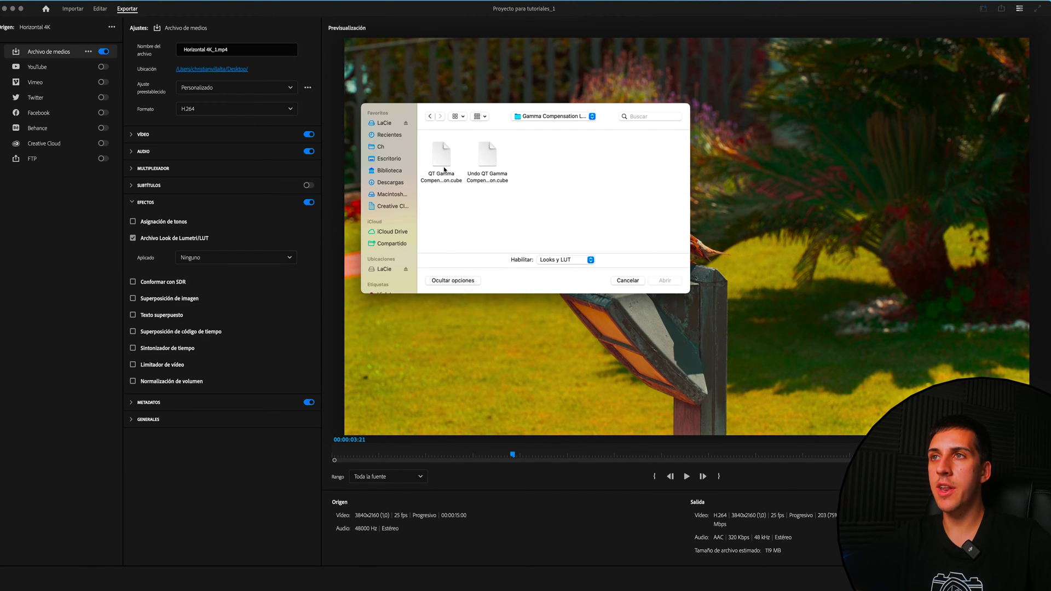
click(442, 159)
key(Return)
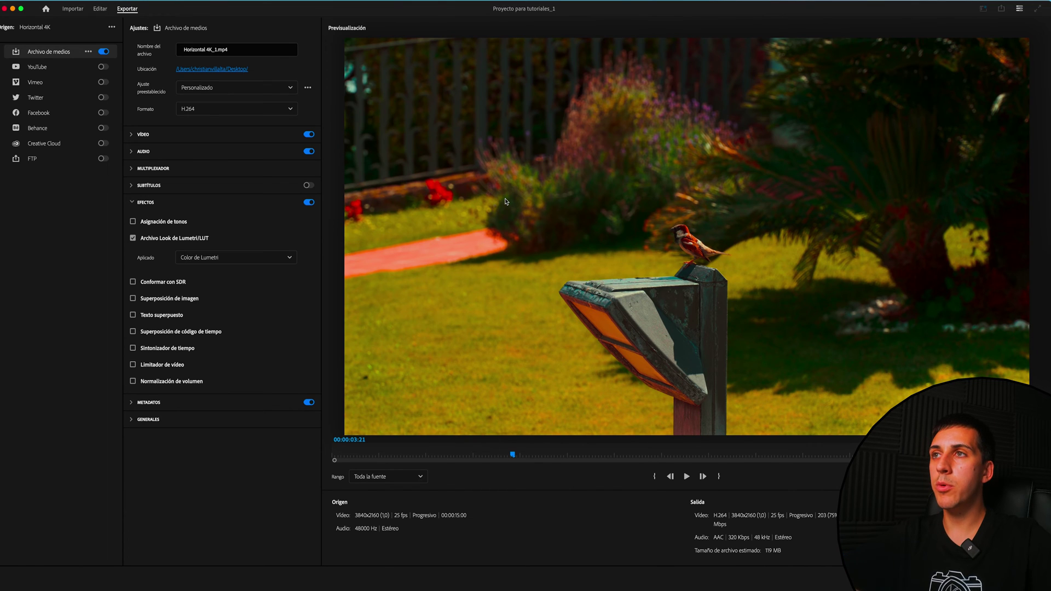